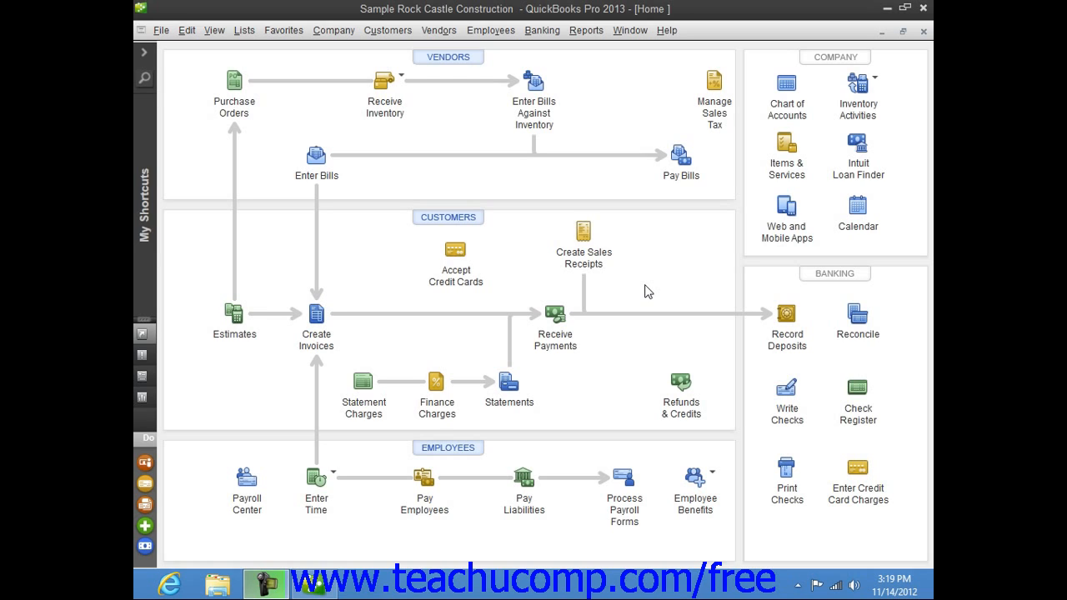
Open the Employee Center and start a new employee record
left_click(481, 30)
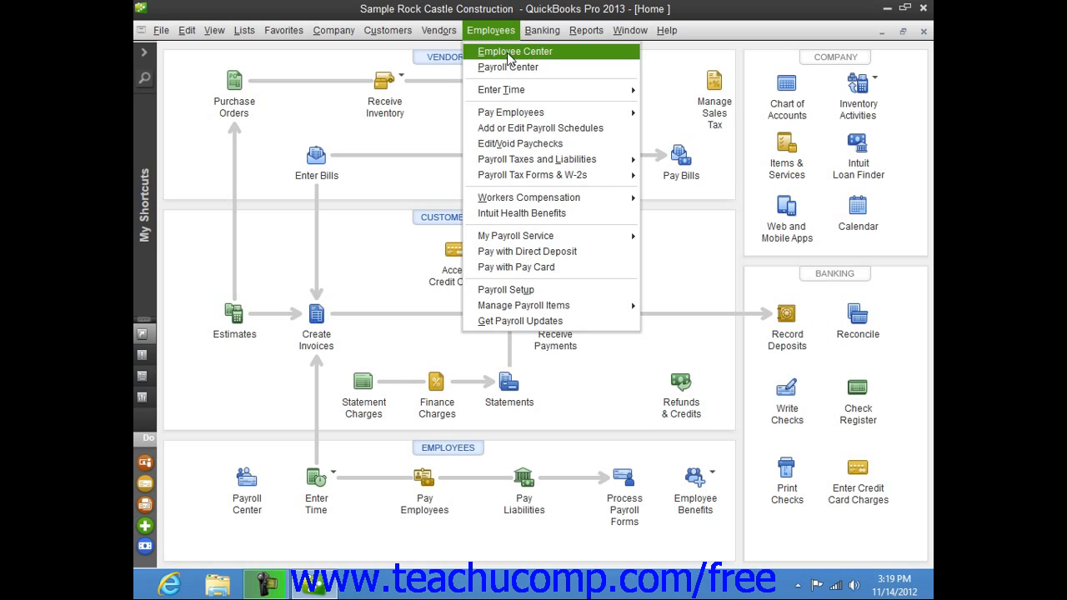
left_click(508, 54)
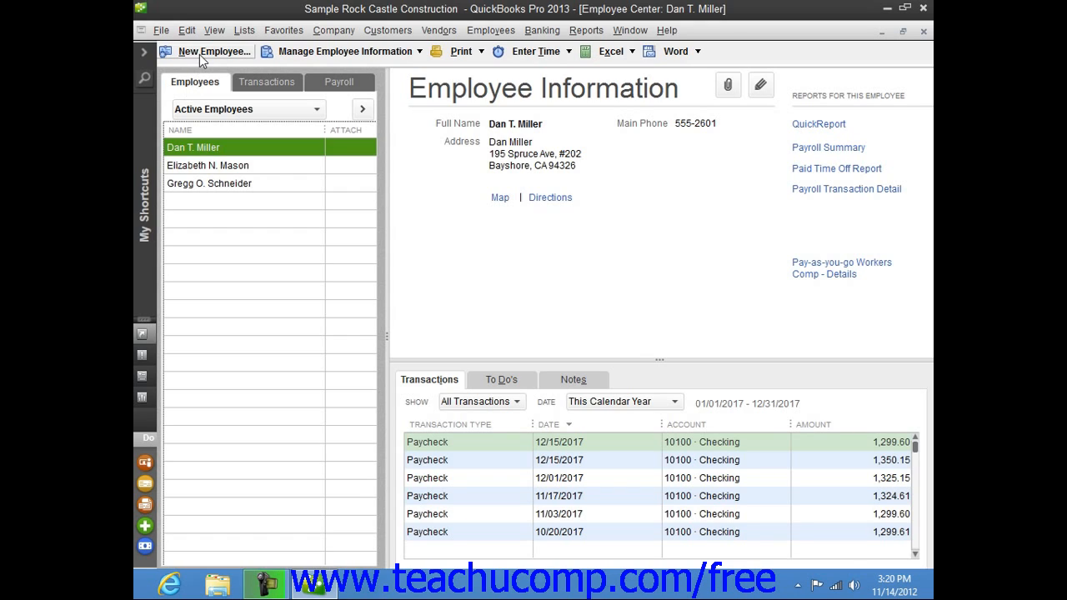
left_click(199, 52)
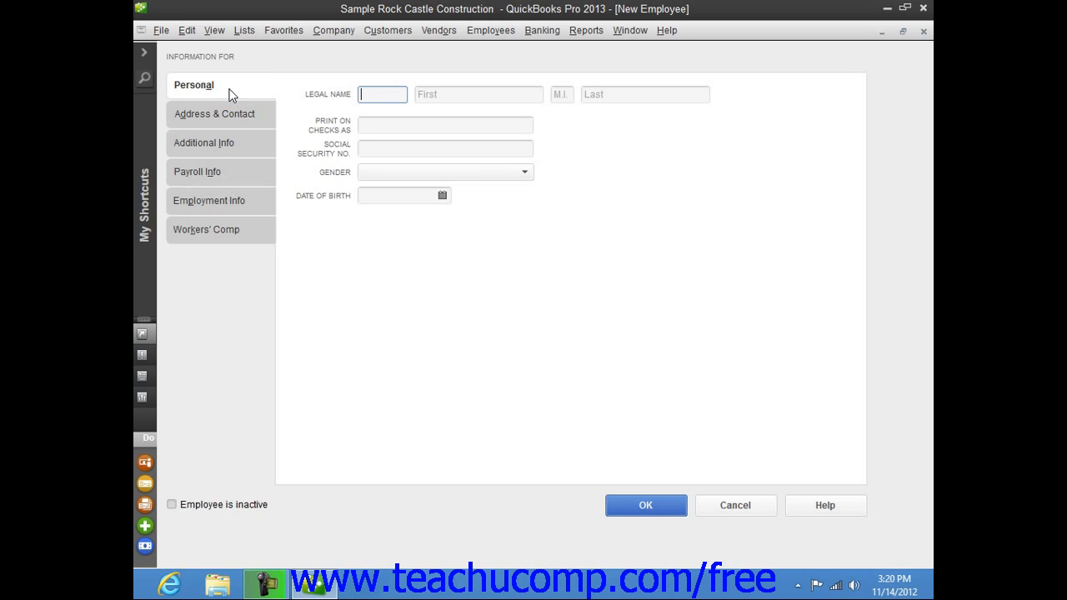
Enter the employee's full legal name with title, first name, middle initial and last name in the personal information
type("Mr.")
key("Tab")
type("Jon")
key("Tab")
type("Q.")
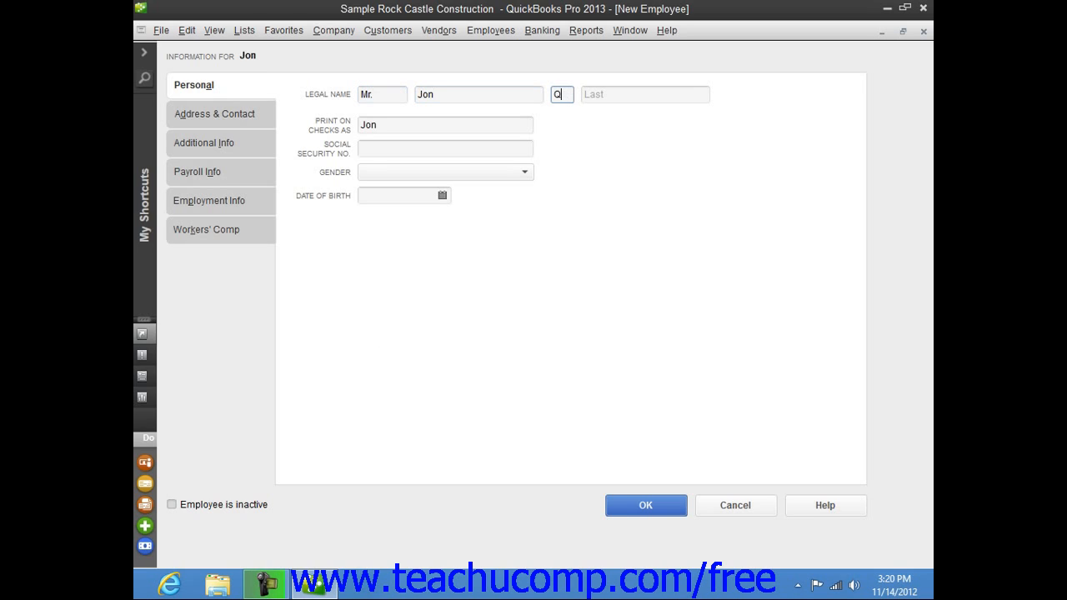
key("Tab")
type("Doe")
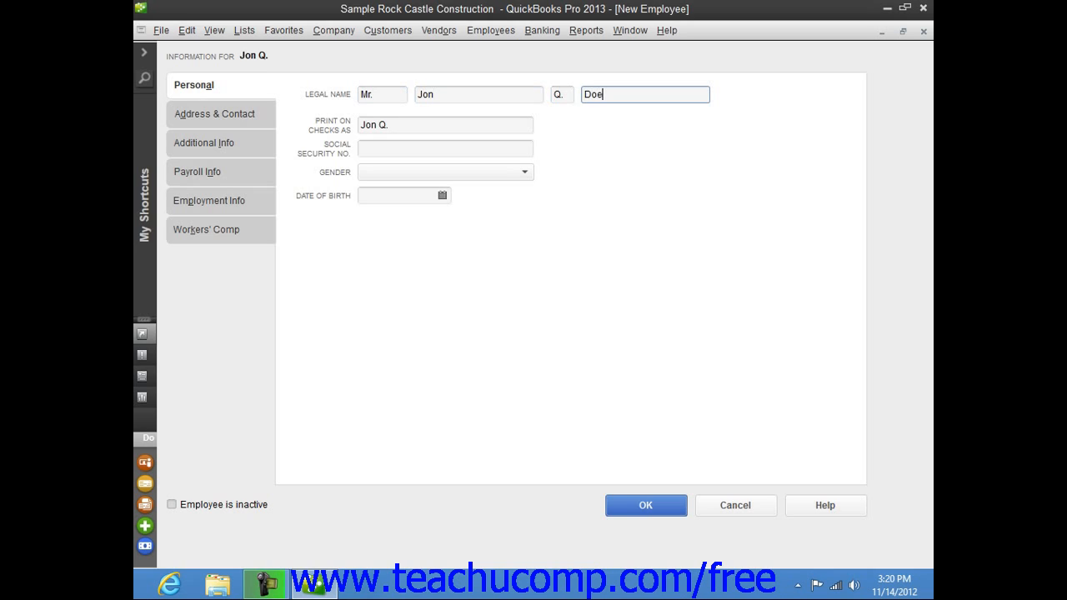
key("Tab")
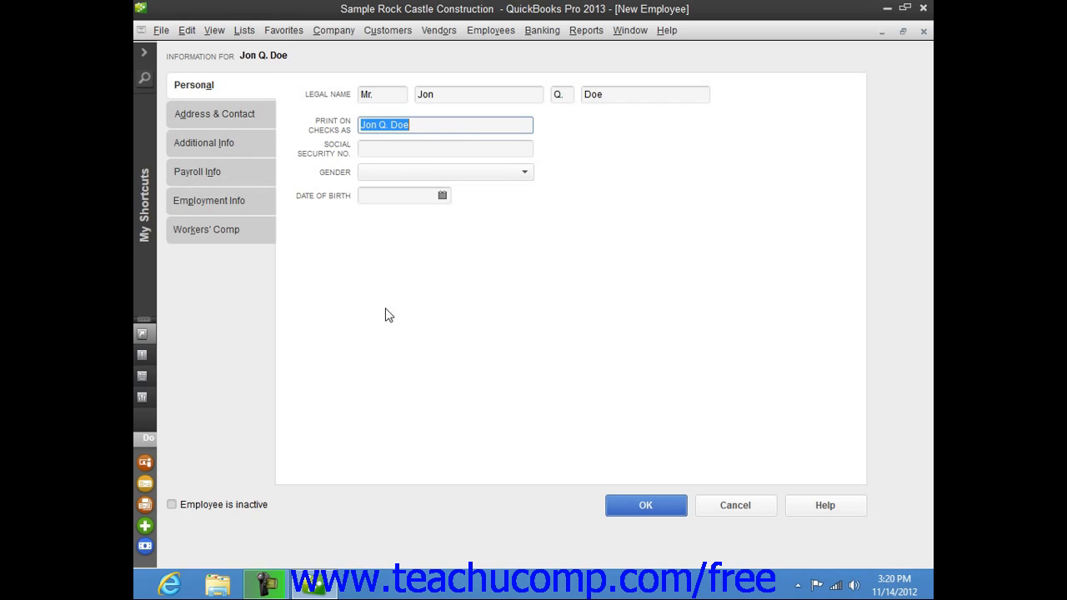
Keep the suggested name for printed checks and enter the employee's Social Security number
left_click(424, 128)
left_click(398, 152)
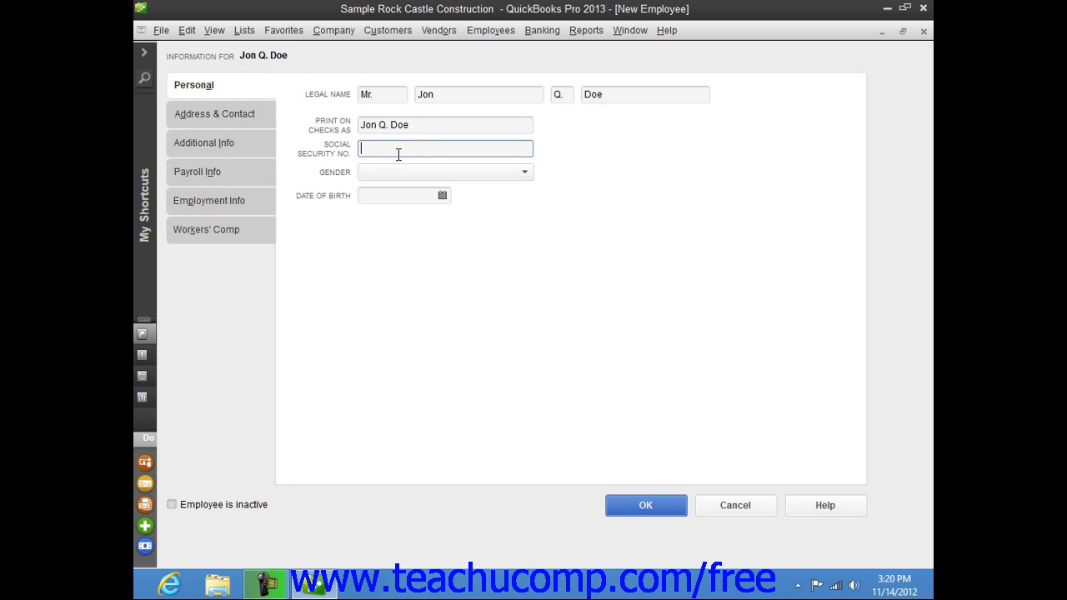
type("123-45-6789")
Examine the employee's home address, phone and email fields and the alternative labels offered for Work Phone and Other 1
left_click(251, 114)
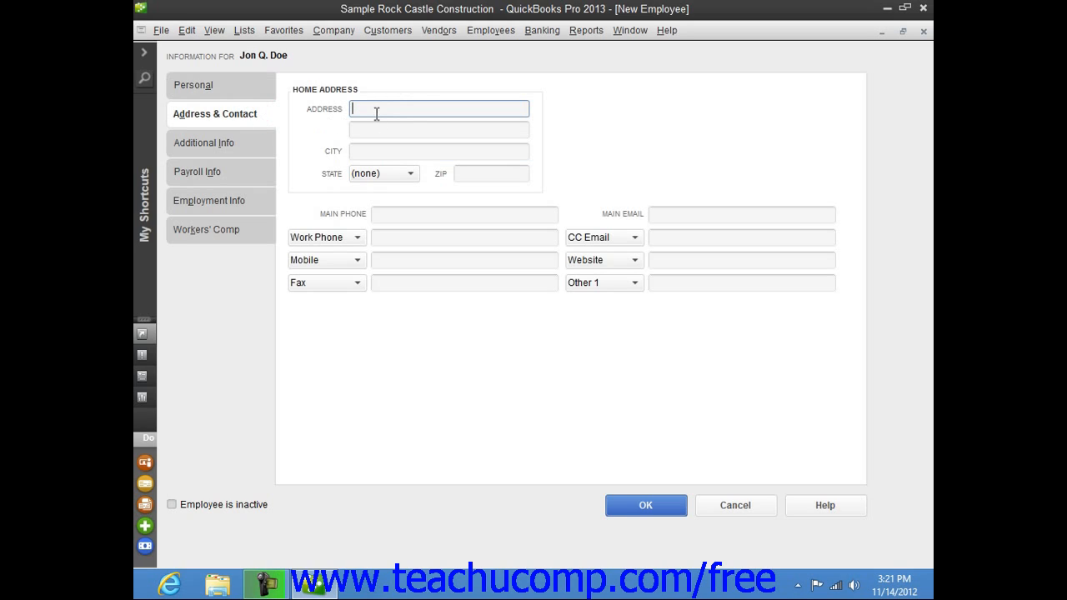
left_click(375, 152)
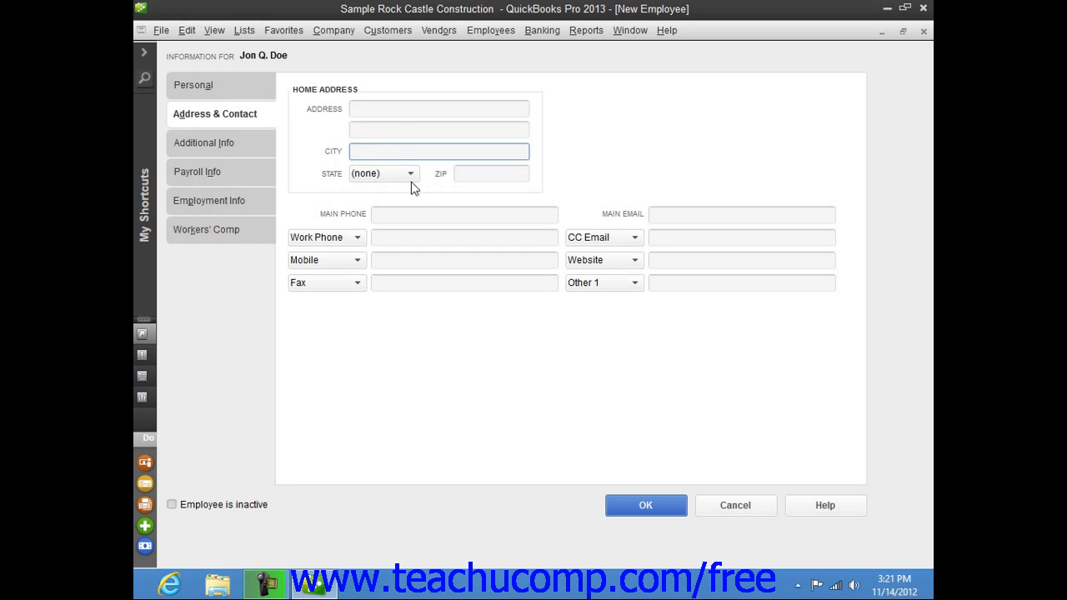
left_click(383, 214)
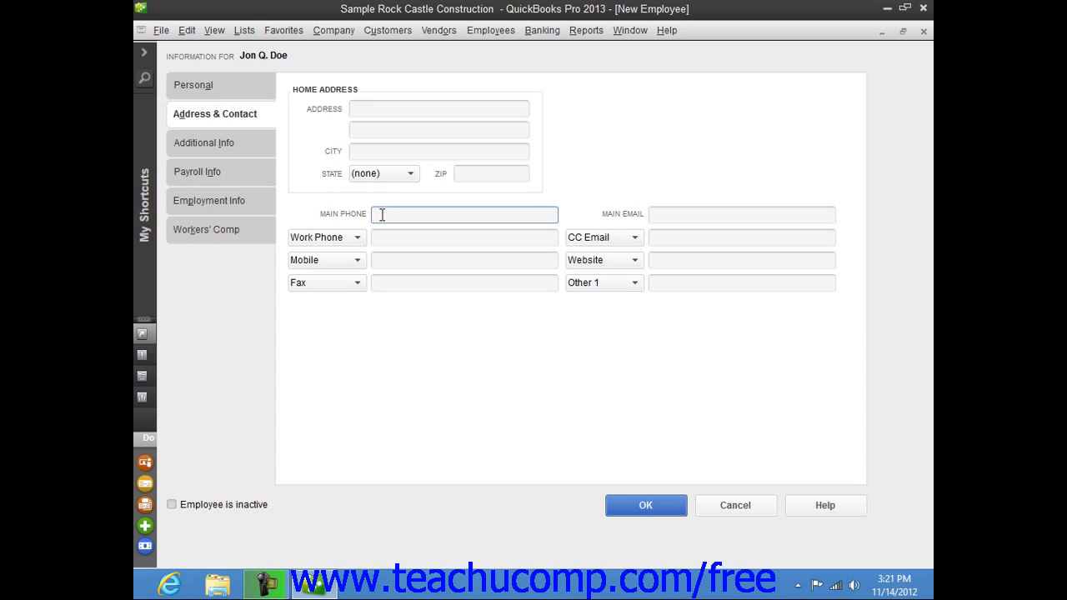
left_click(681, 216)
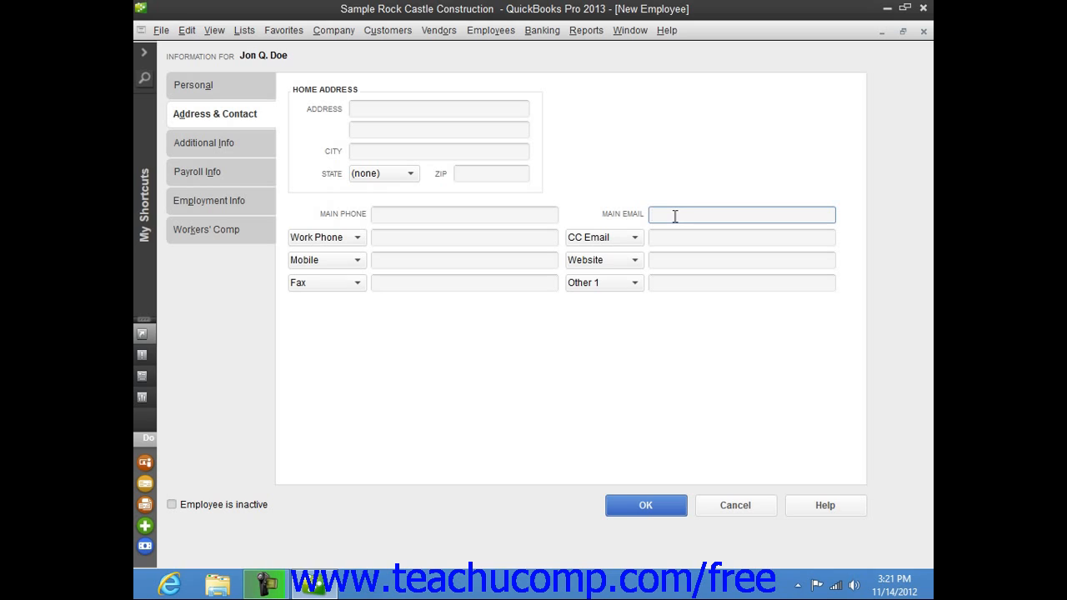
left_click(357, 238)
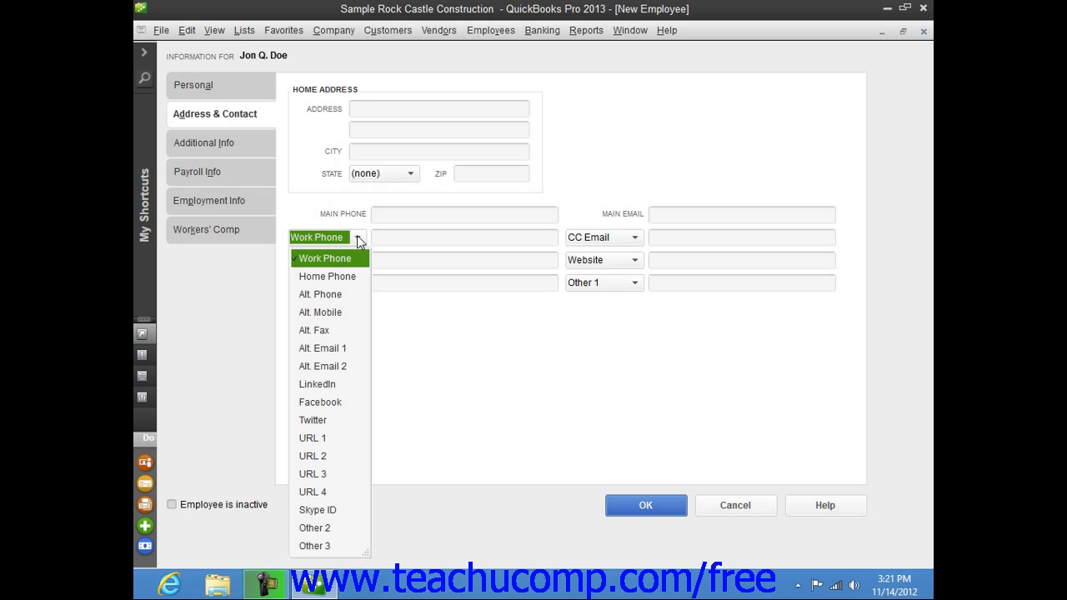
left_click(357, 237)
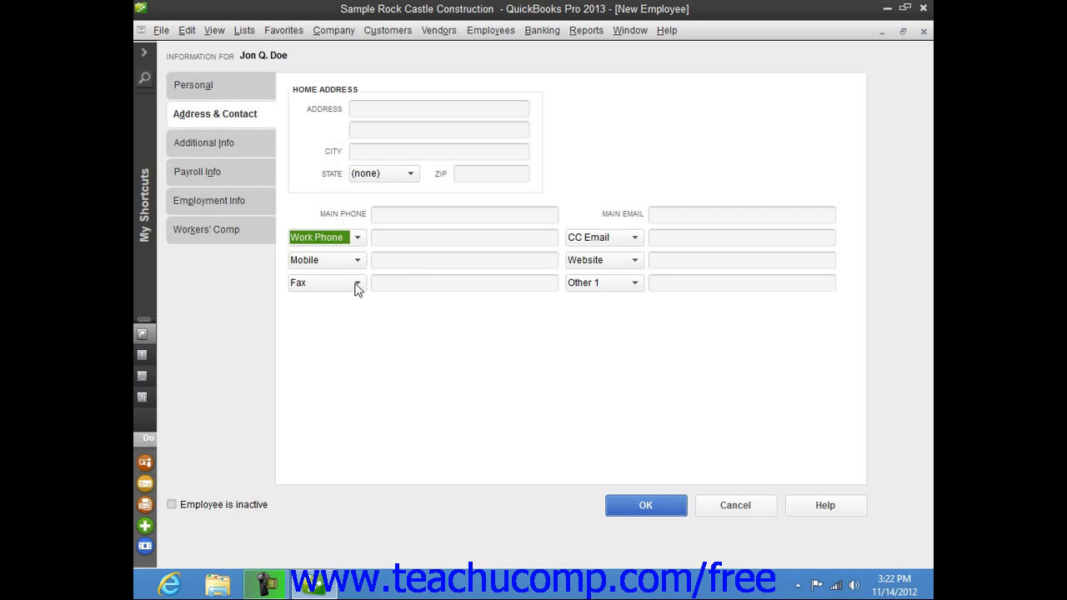
left_click(633, 284)
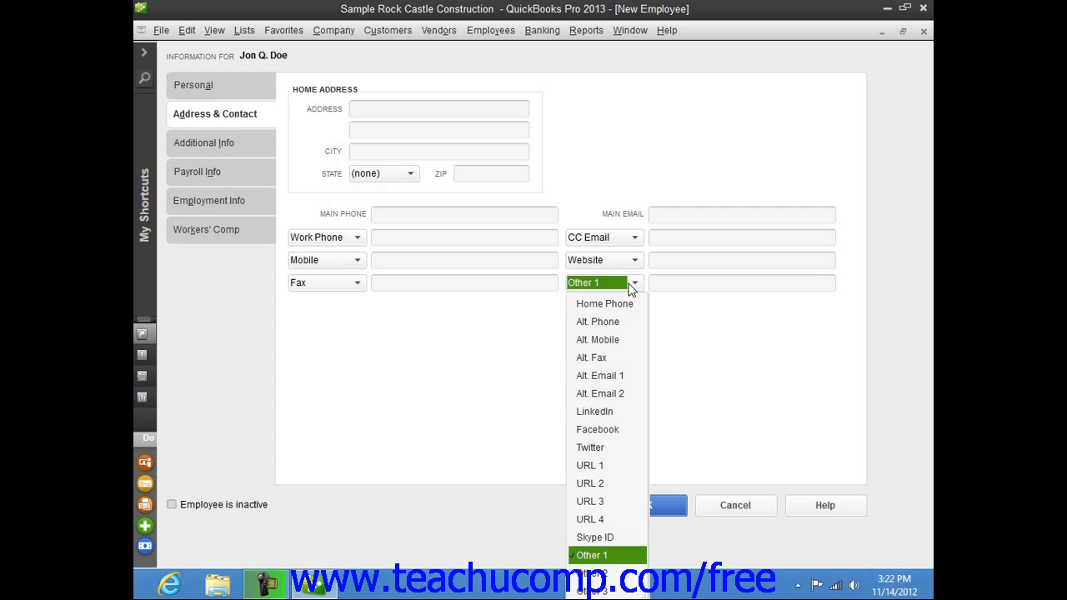
left_click(631, 285)
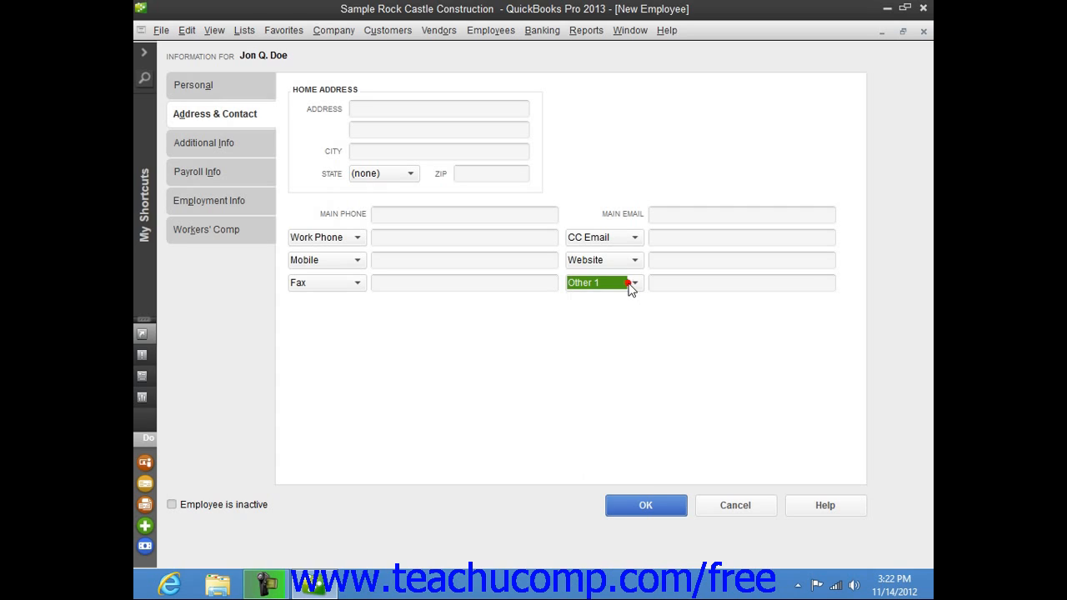
Review the new employee's account number and custom fields, workers' compensation code and payroll settings
left_click(246, 149)
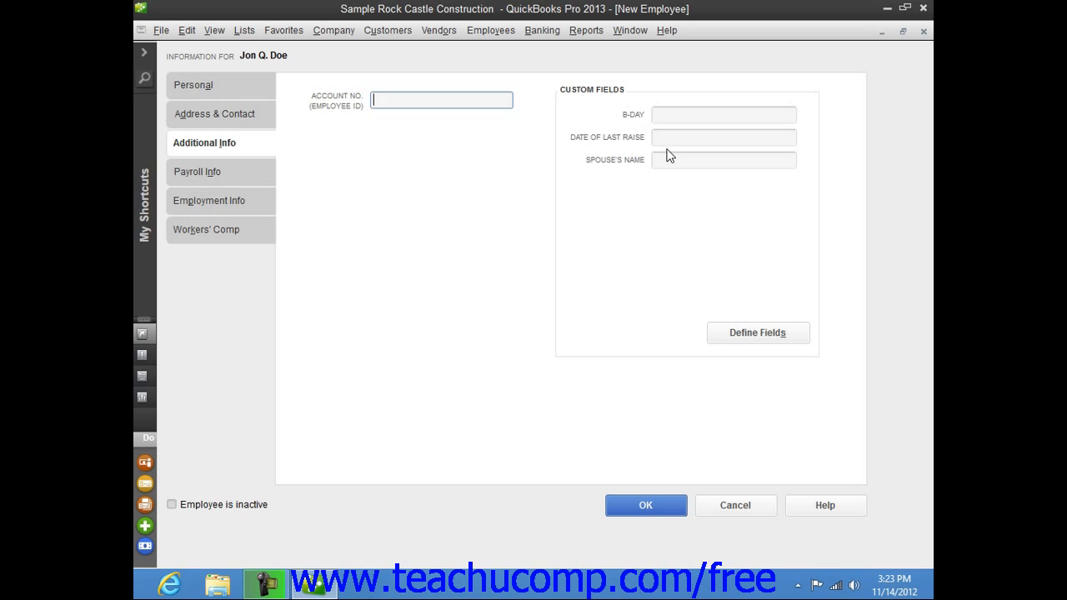
left_click(219, 177)
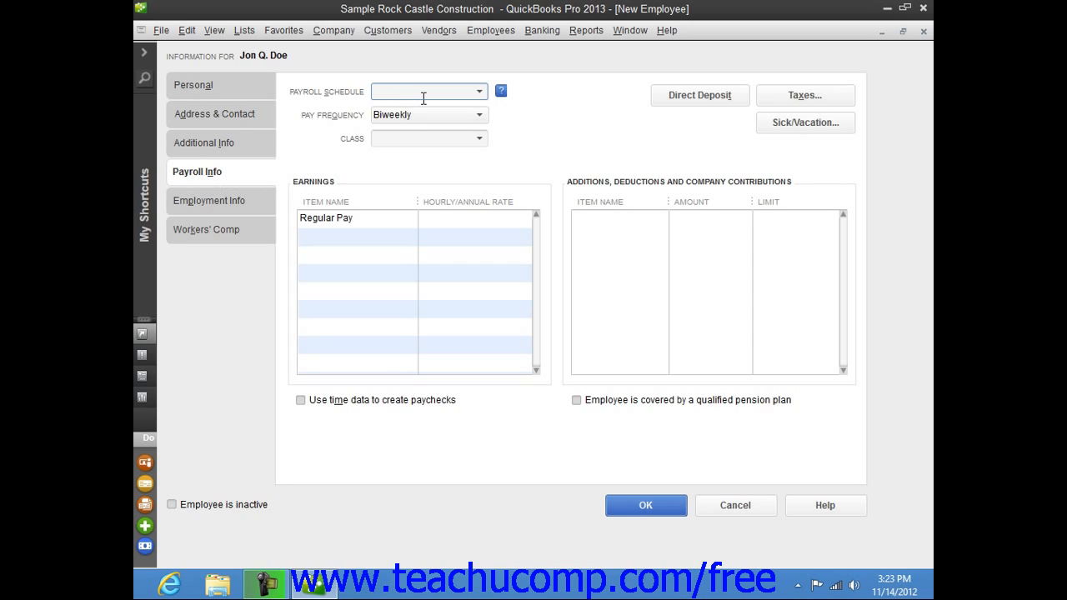
left_click(188, 239)
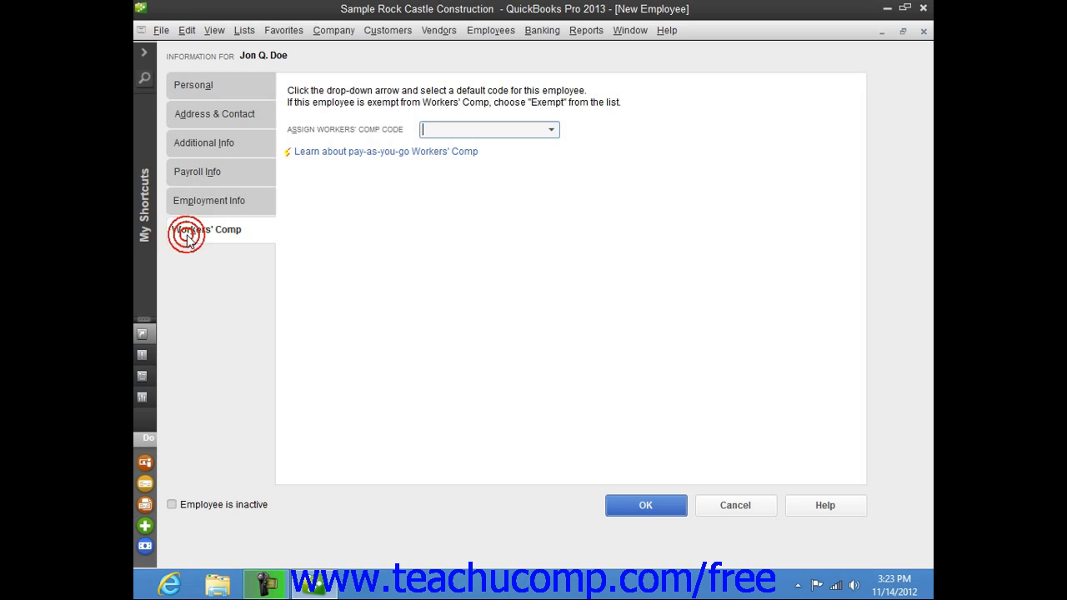
left_click(213, 173)
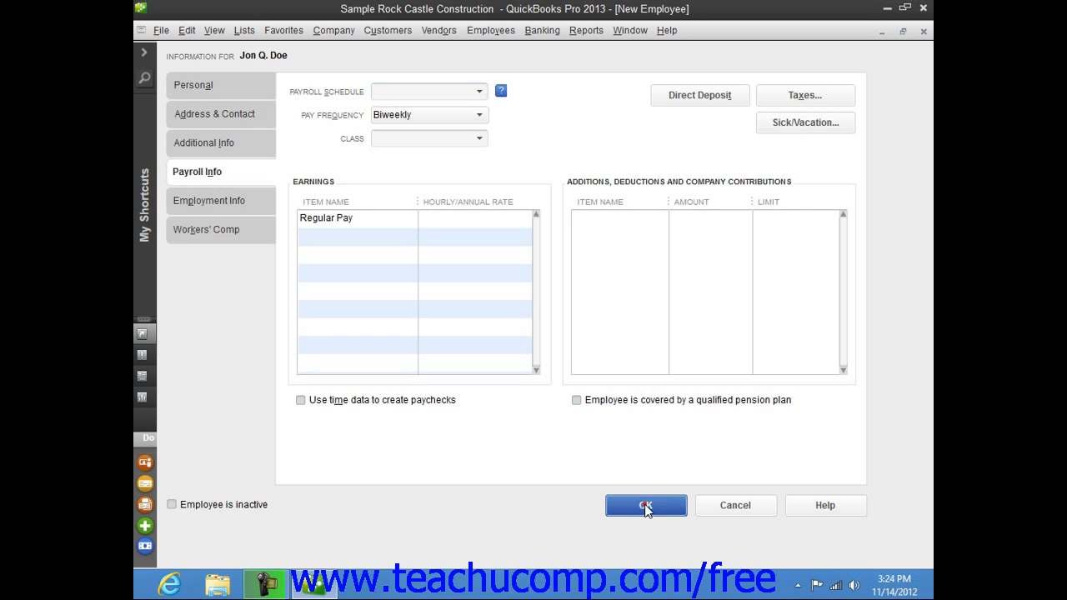
left_click(647, 507)
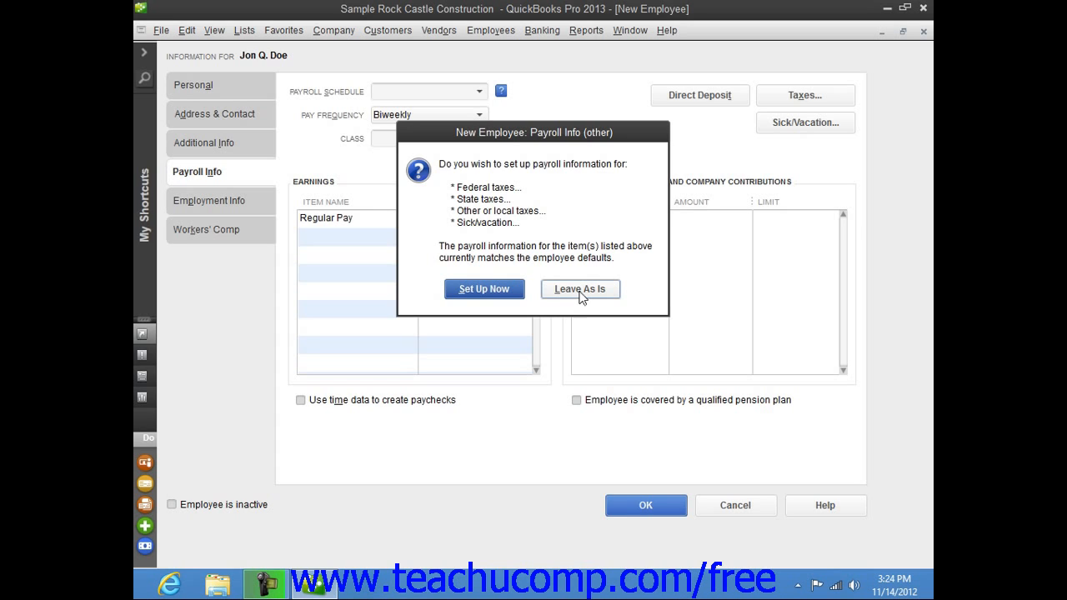
left_click(498, 292)
left_click(741, 152)
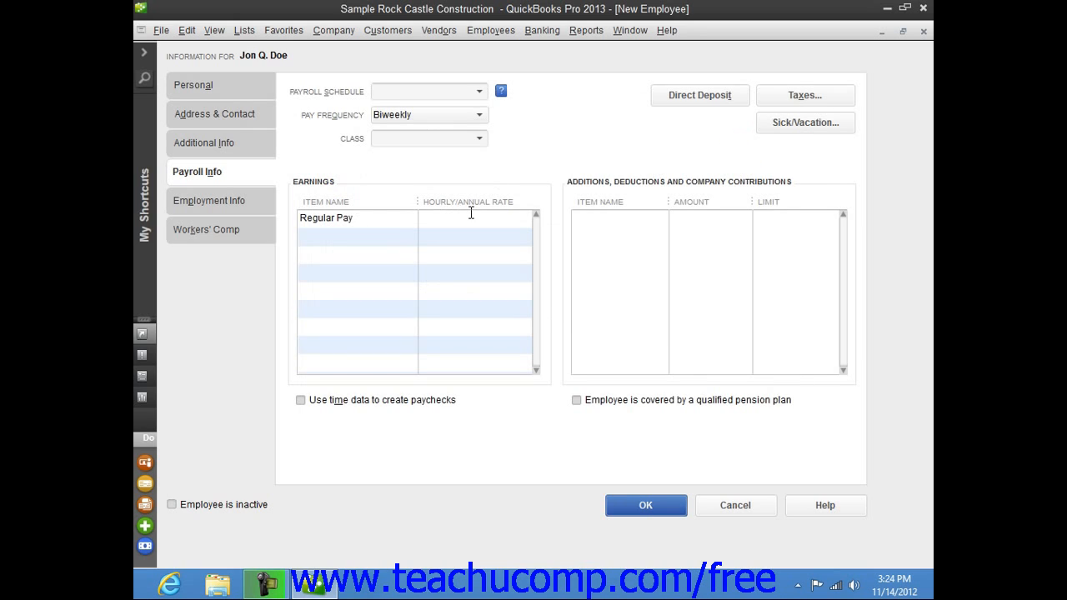
Examine the new employee's hire and release dates and the available employment types
left_click(246, 200)
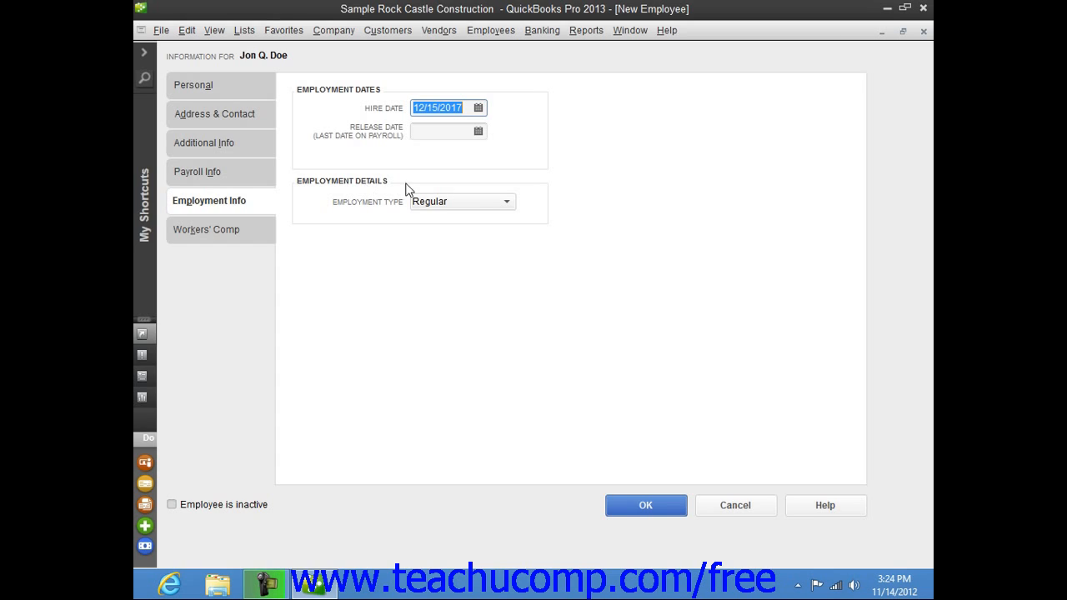
left_click(506, 202)
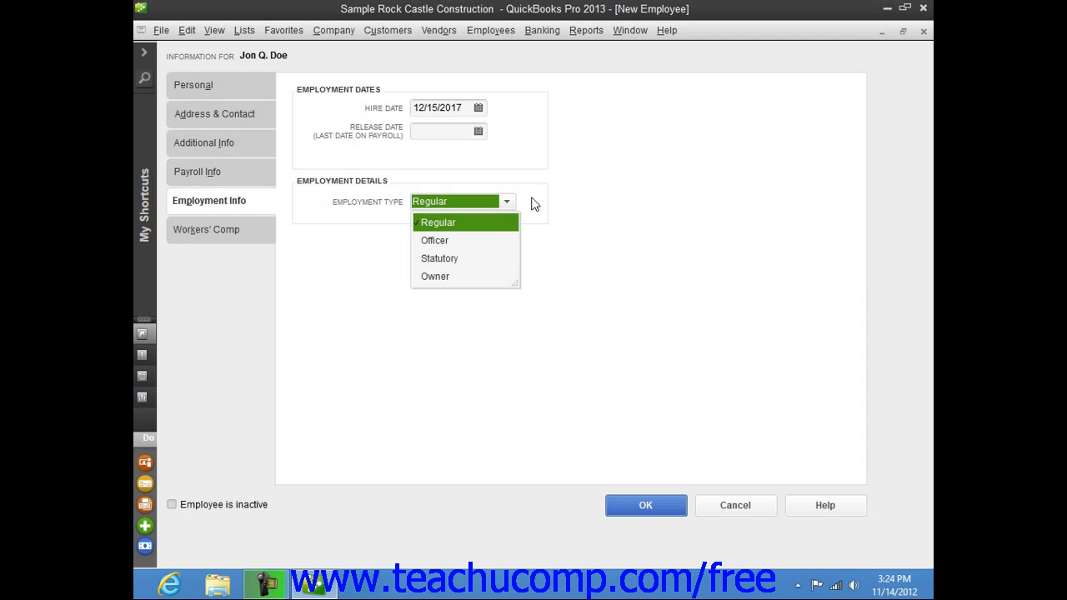
left_click(535, 205)
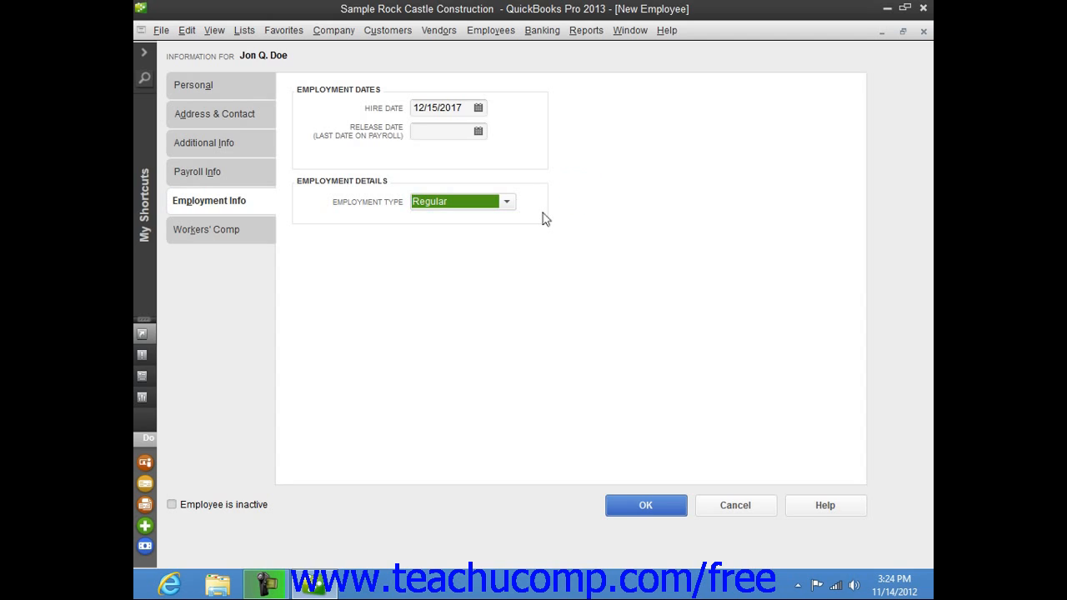
Check the workers' compensation code assignment and save the new employee record
left_click(242, 241)
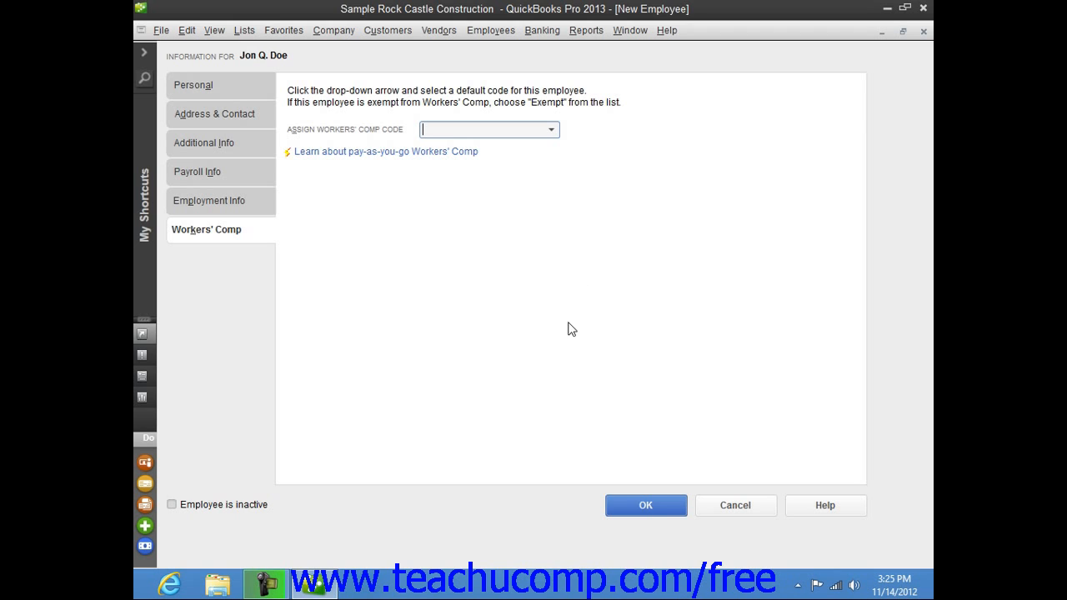
left_click(645, 507)
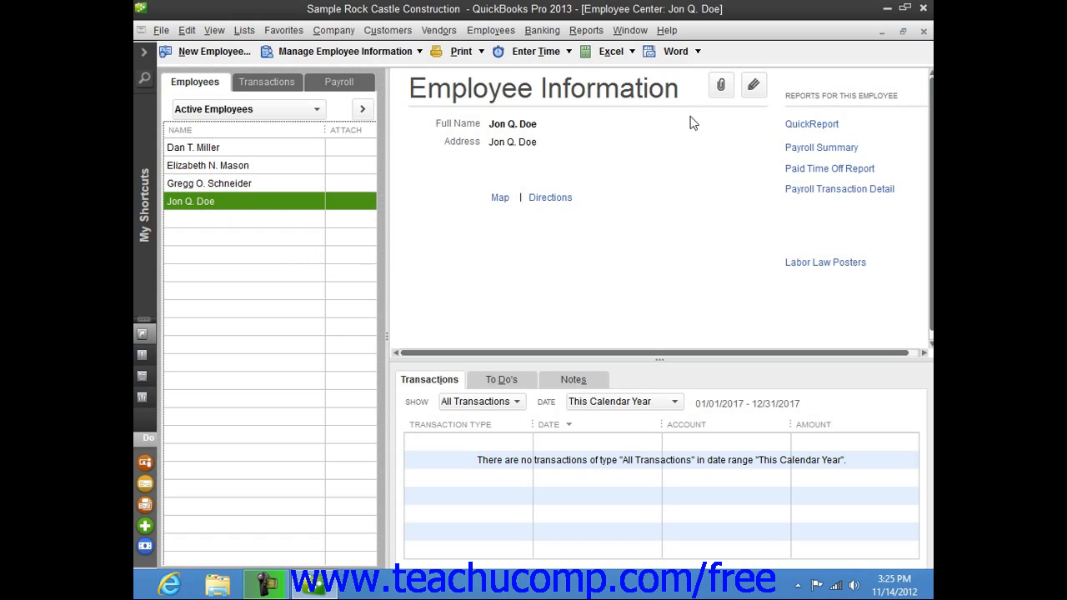
Open the newly added employee's record for editing, review the personal information and close it with OK
left_click(753, 89)
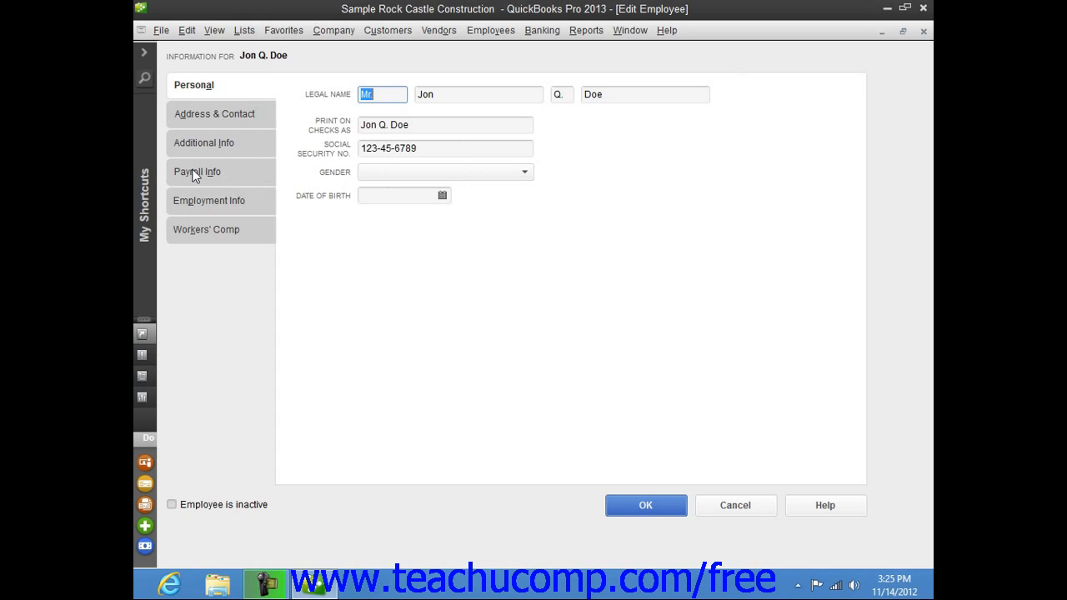
left_click(646, 506)
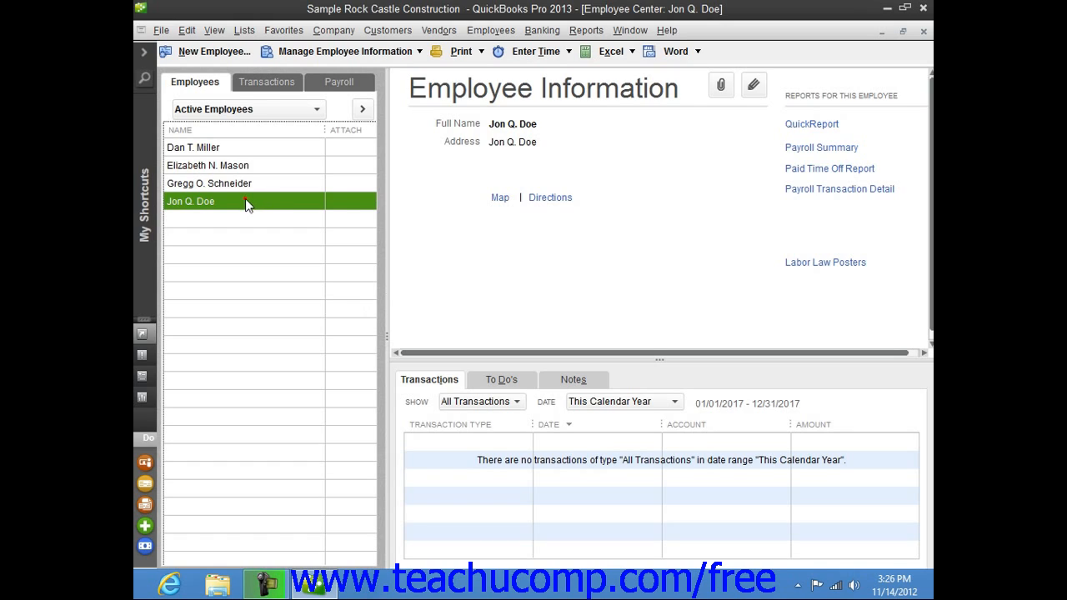
Delete the newly added employee from the employee list and confirm the deletion
left_click(187, 30)
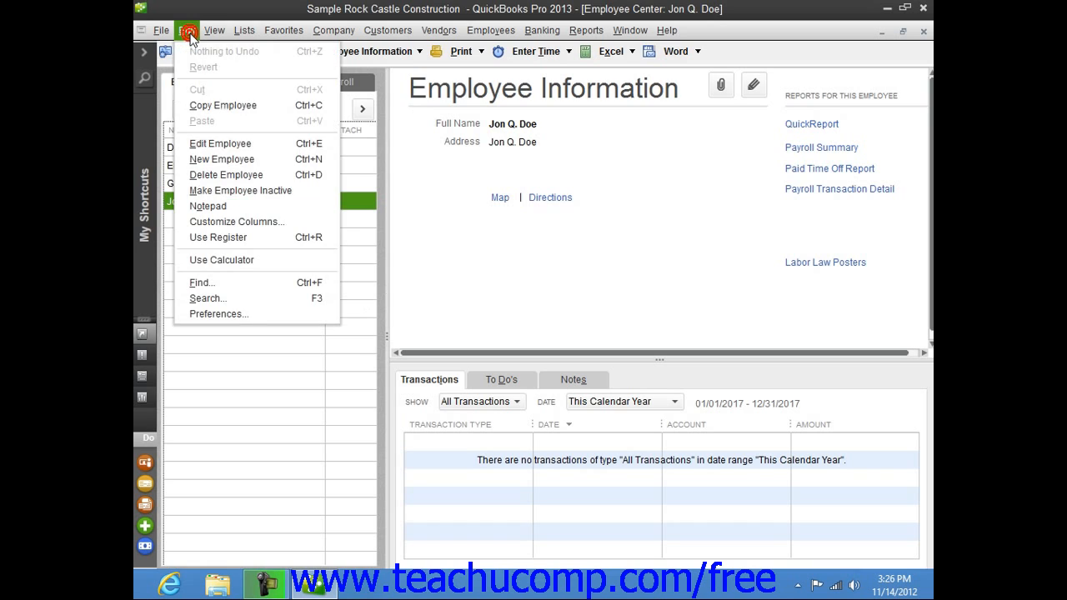
left_click(241, 177)
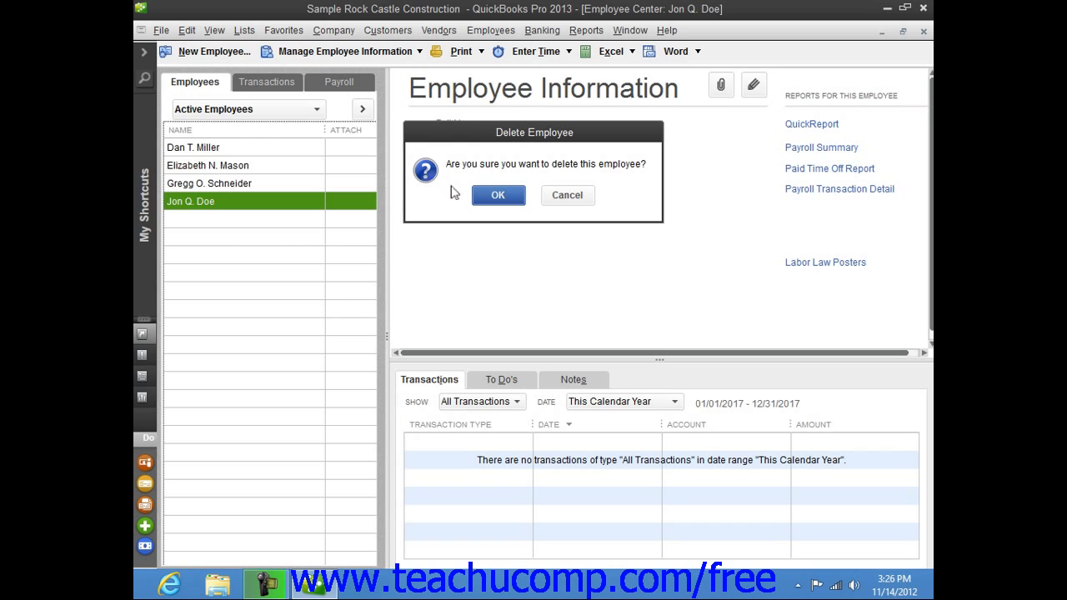
left_click(498, 195)
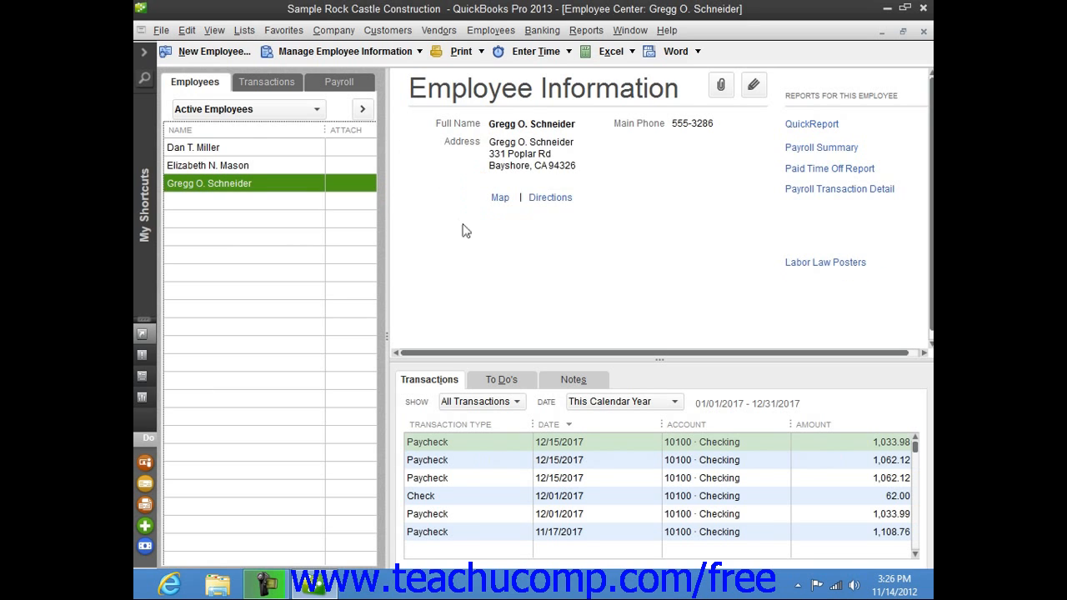